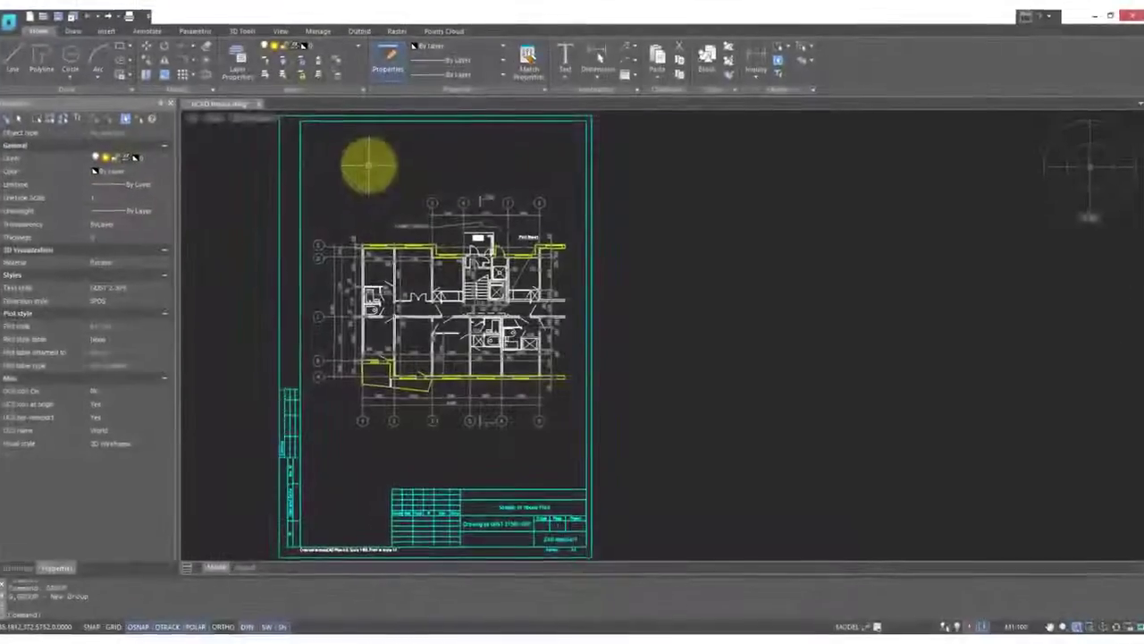
Create a selectable group named border from the two rectangular sheet frames, and select a frame to test it
text(group)
key(Return)
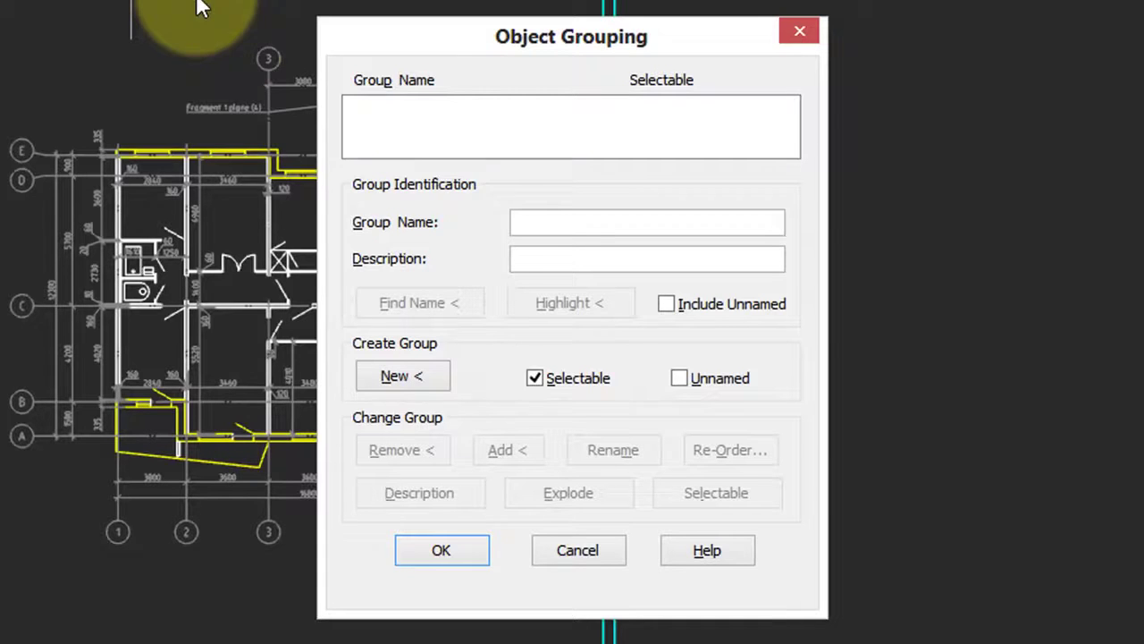
click(411, 377)
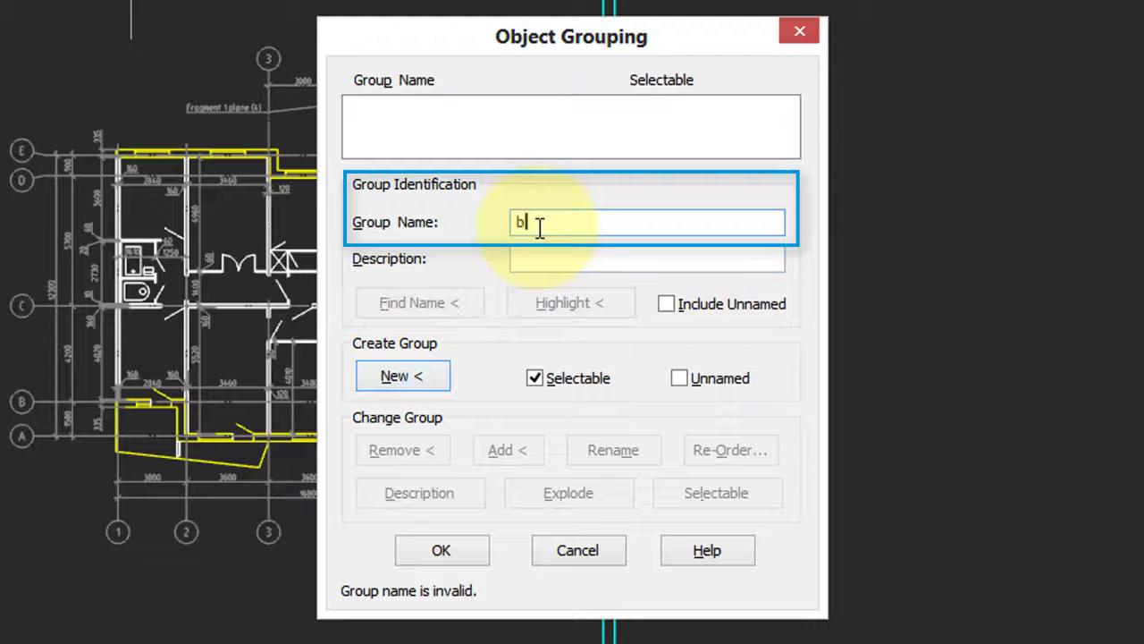
text(border)
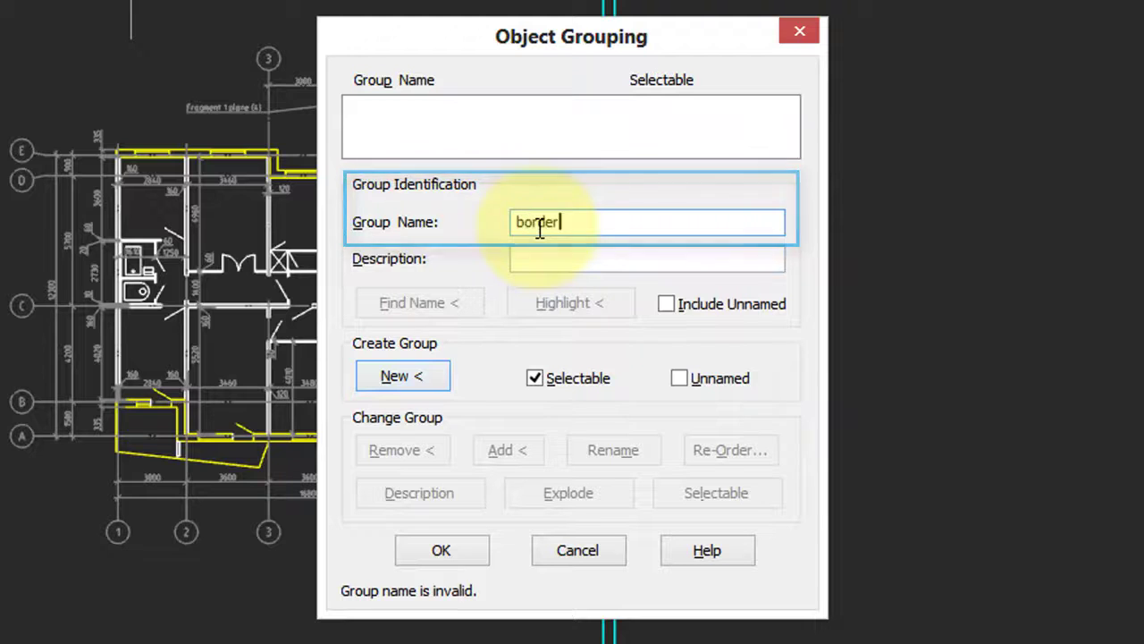
click(421, 376)
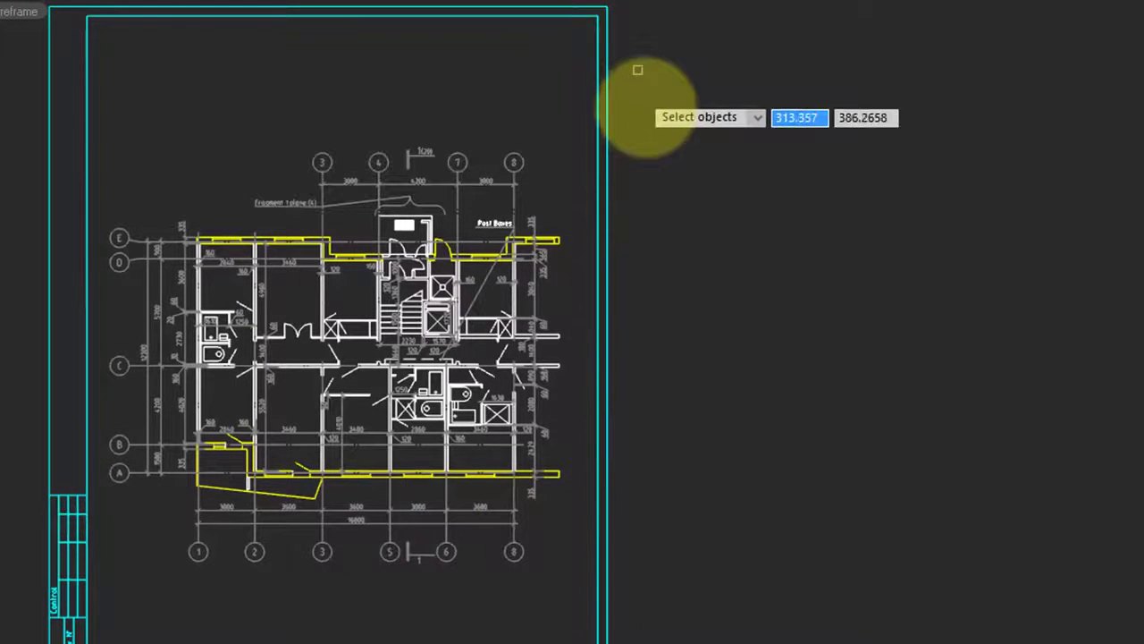
click(607, 196)
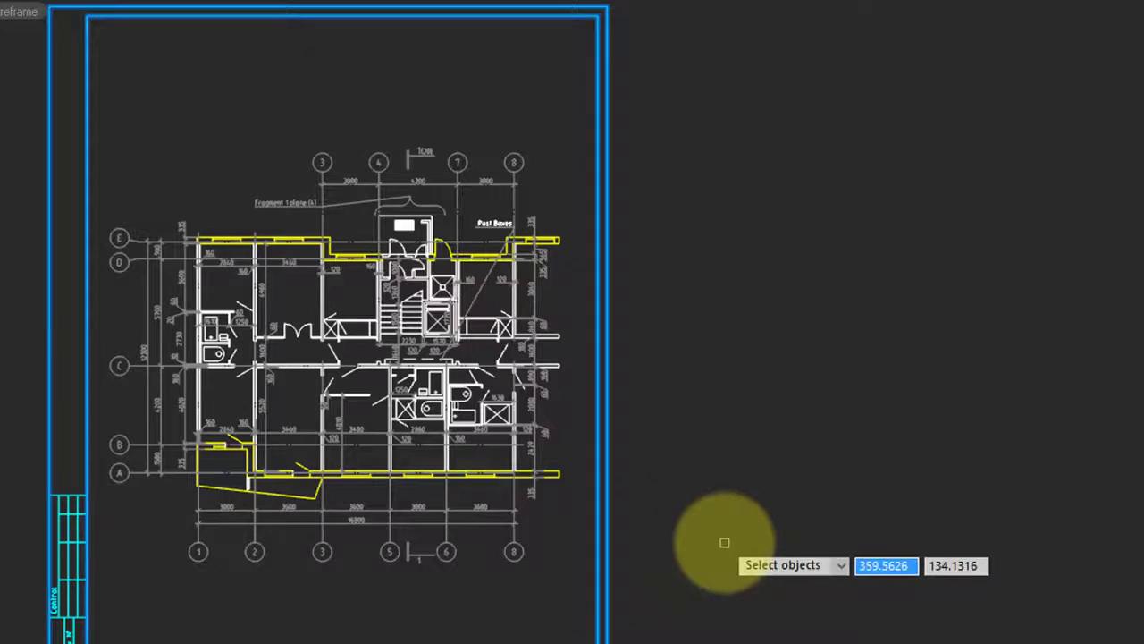
key(Return)
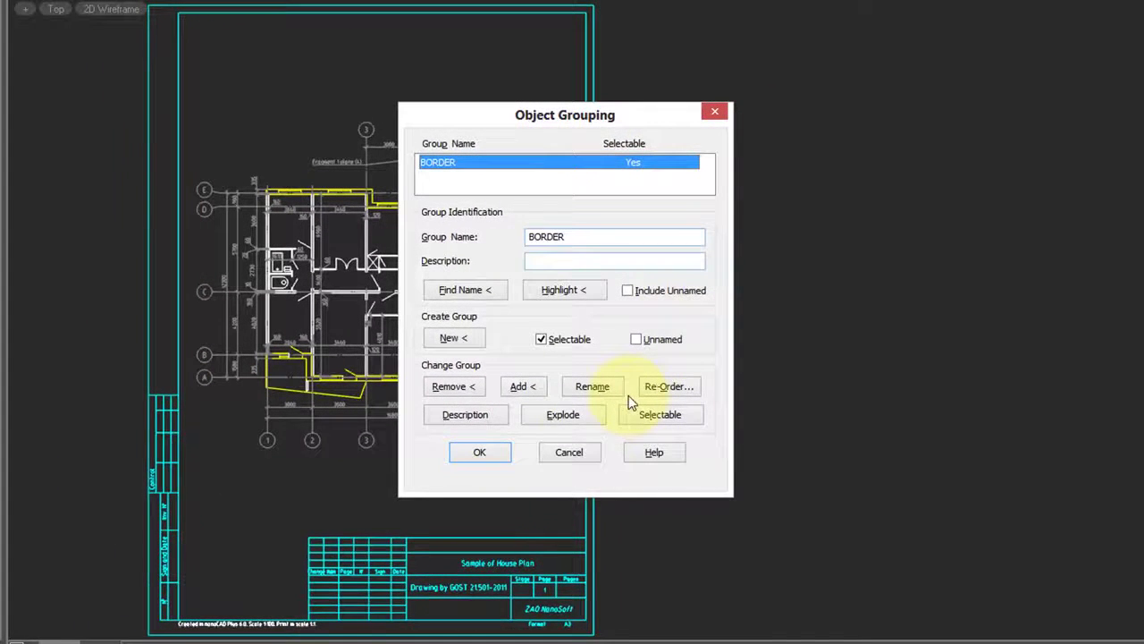
click(494, 451)
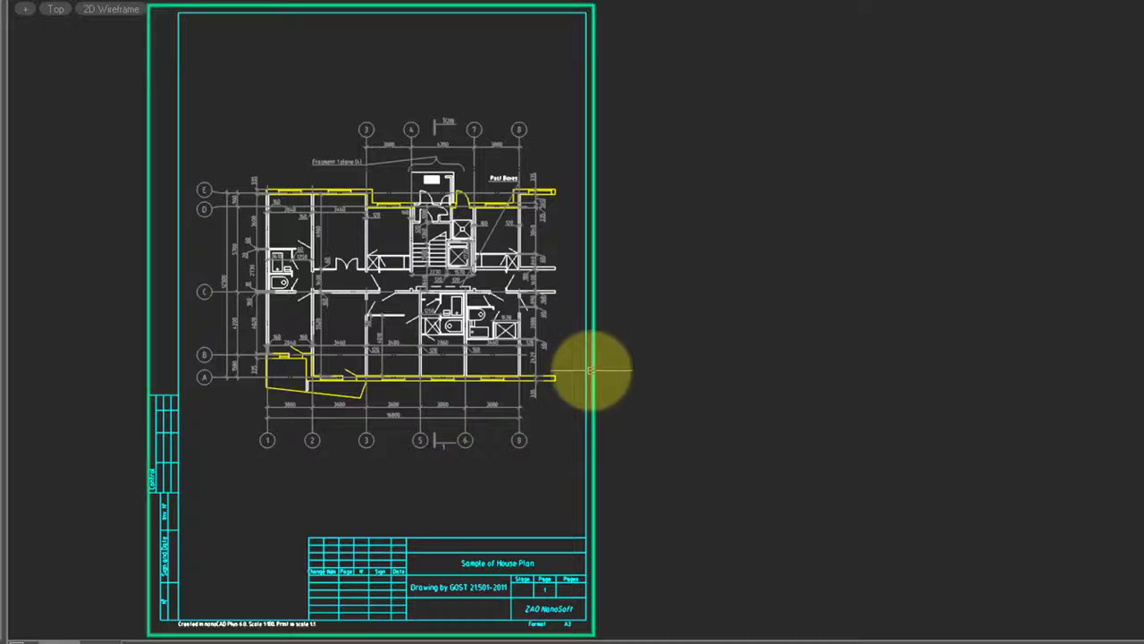
click(594, 367)
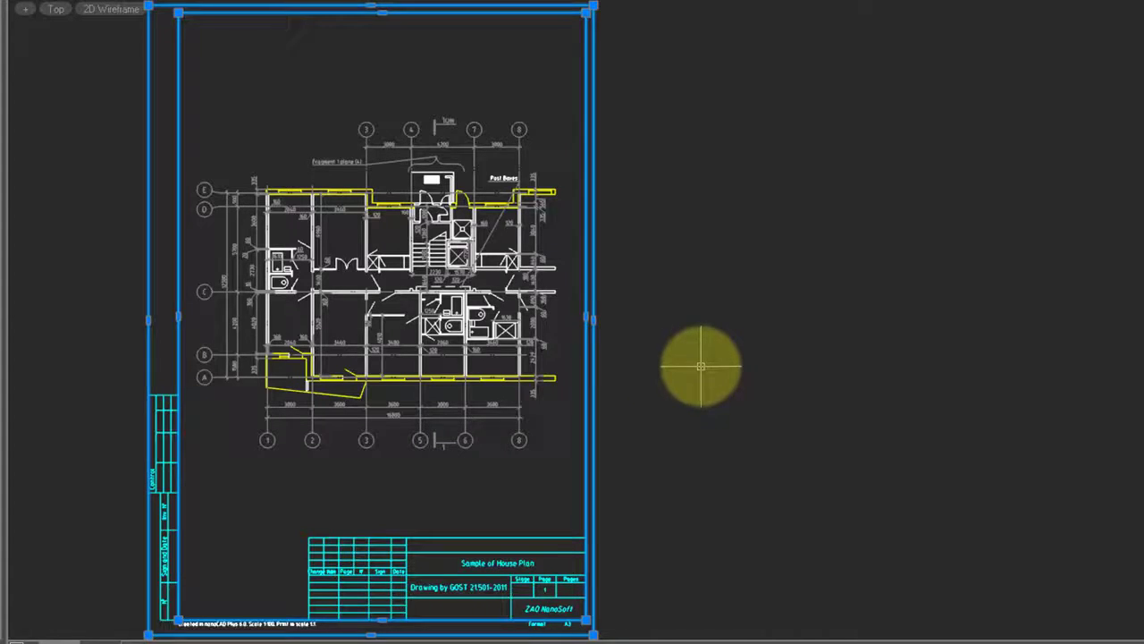
Make the BORDER group non-selectable and pick the outer frame to test selecting it on its own
key(Return)
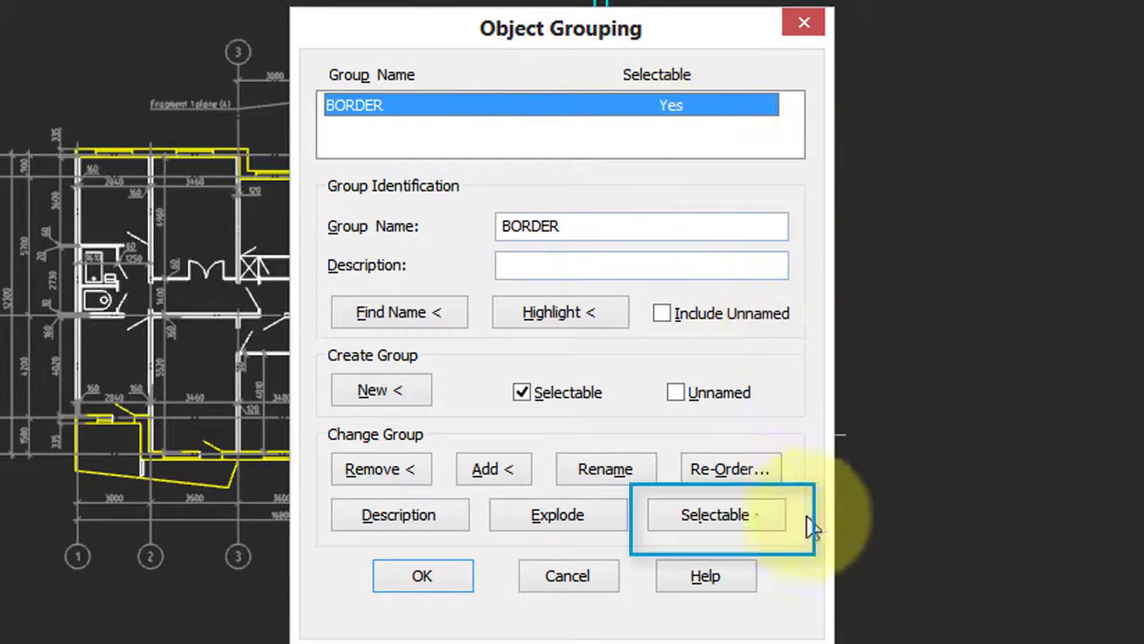
click(726, 523)
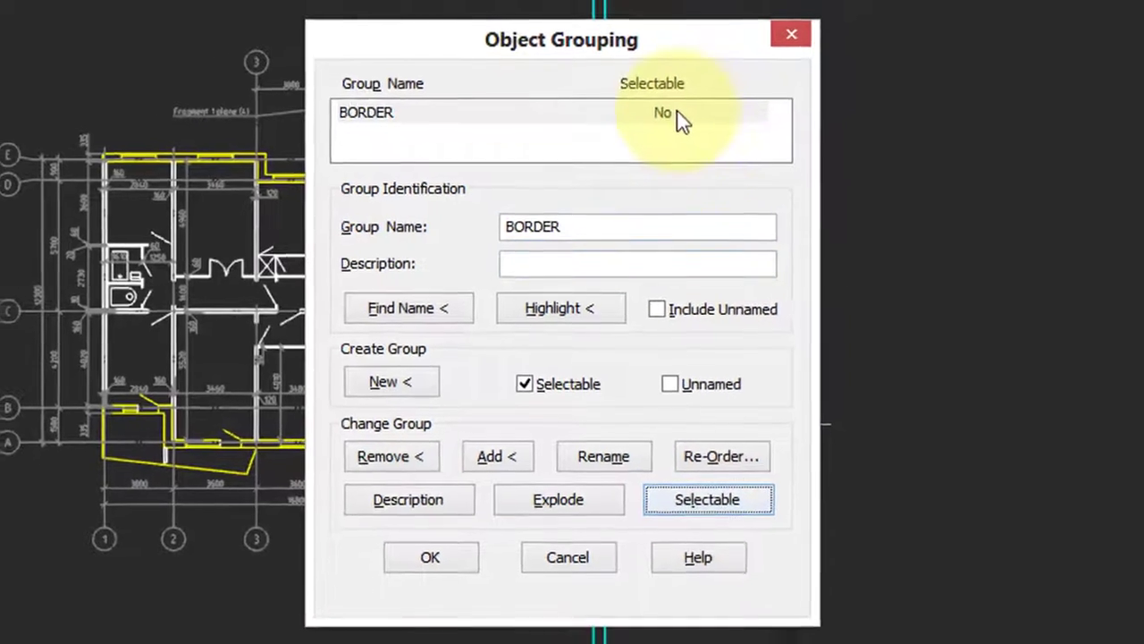
click(430, 557)
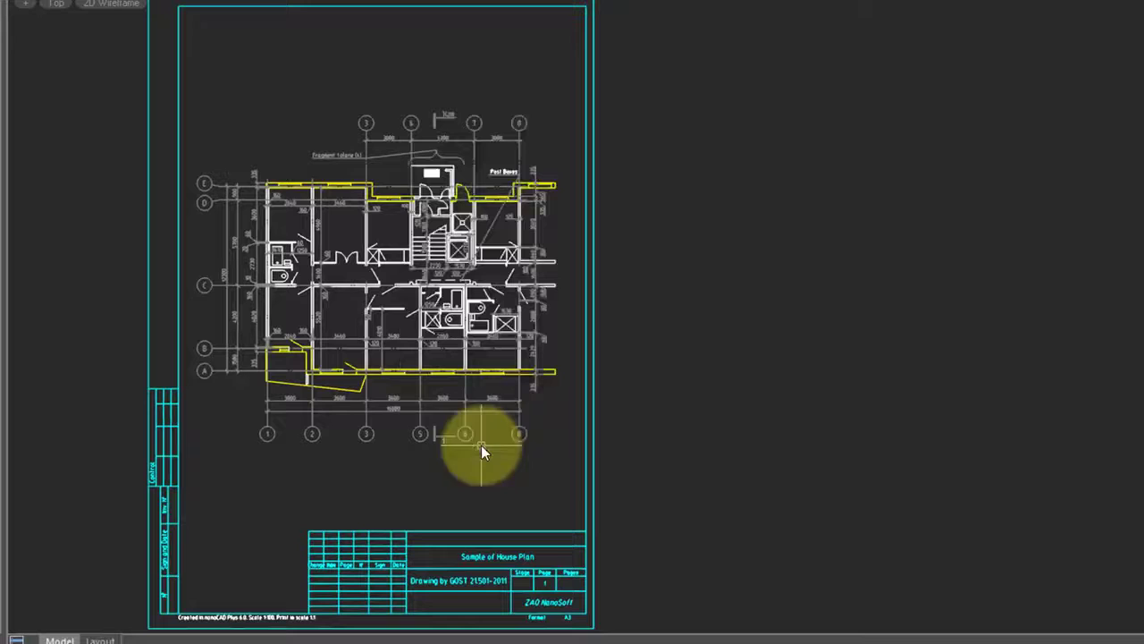
click(595, 397)
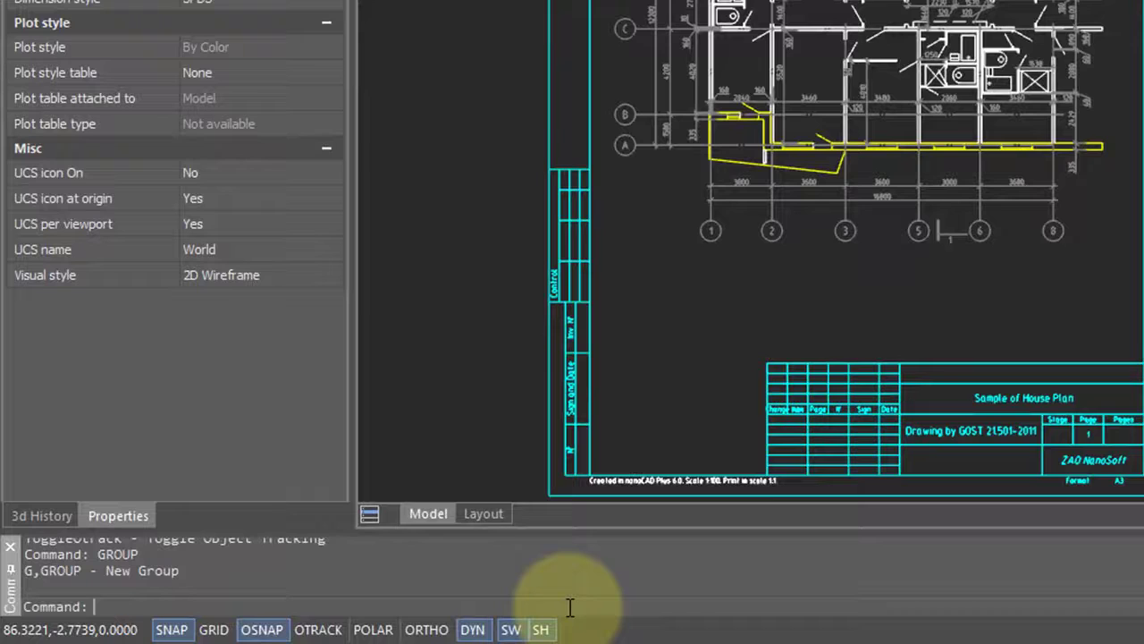
Try moving both sheet frame rectangles to the right of the floor plan, and undo the move
text(ove)
key(Return)
click(1140, 166)
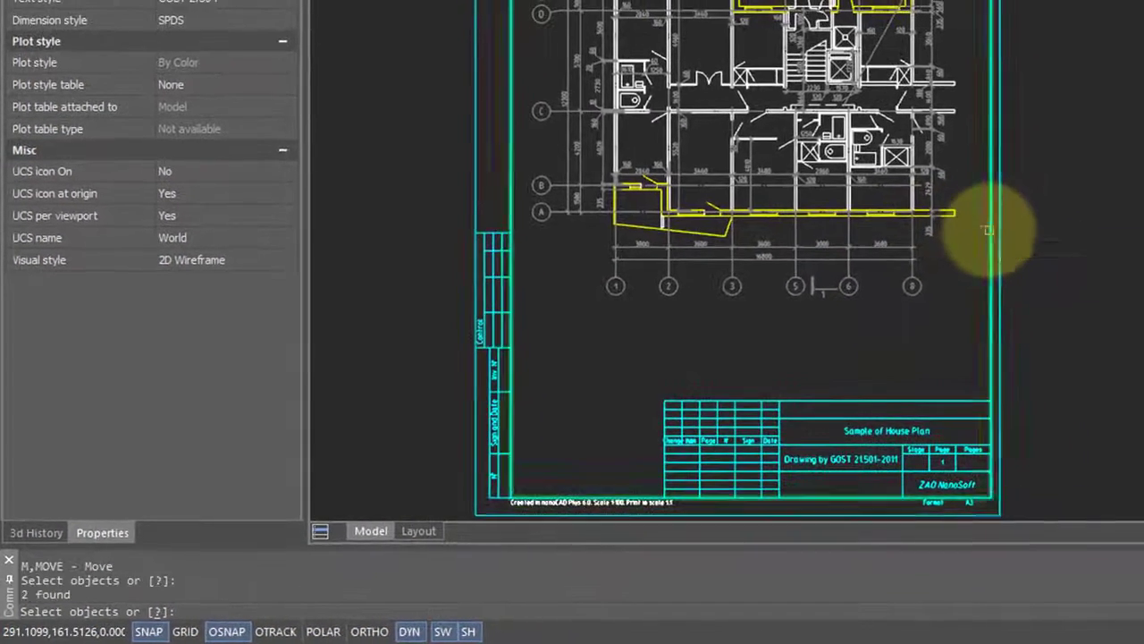
key(Return)
click(1057, 245)
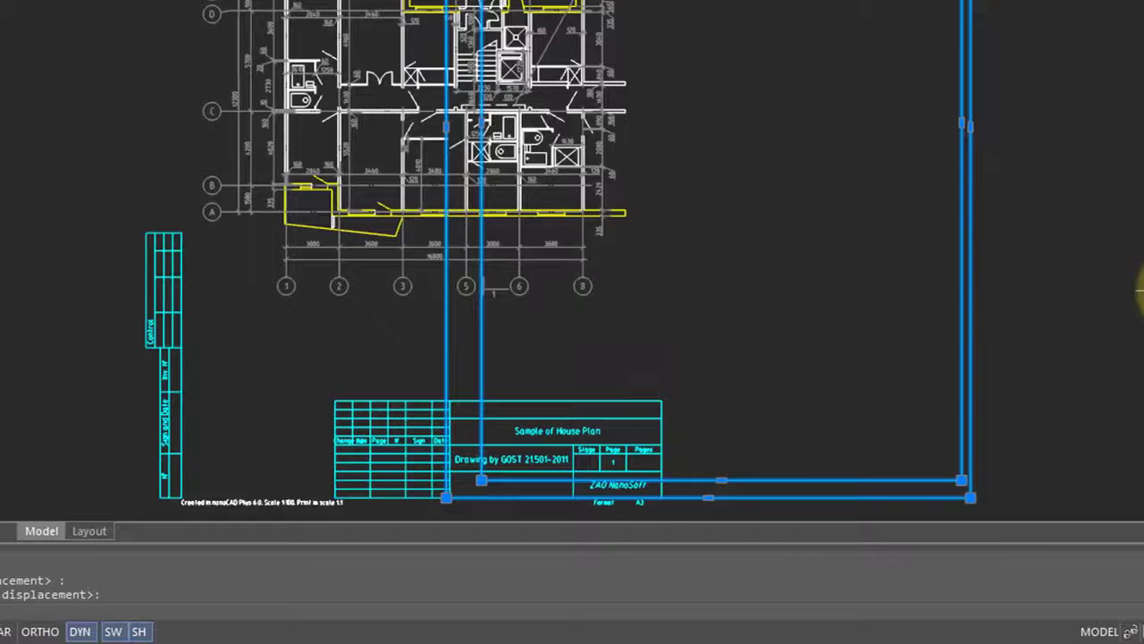
text(u)
key(Return)
Run the Select command with its group option and select the frames by the group name border
click(22, 597)
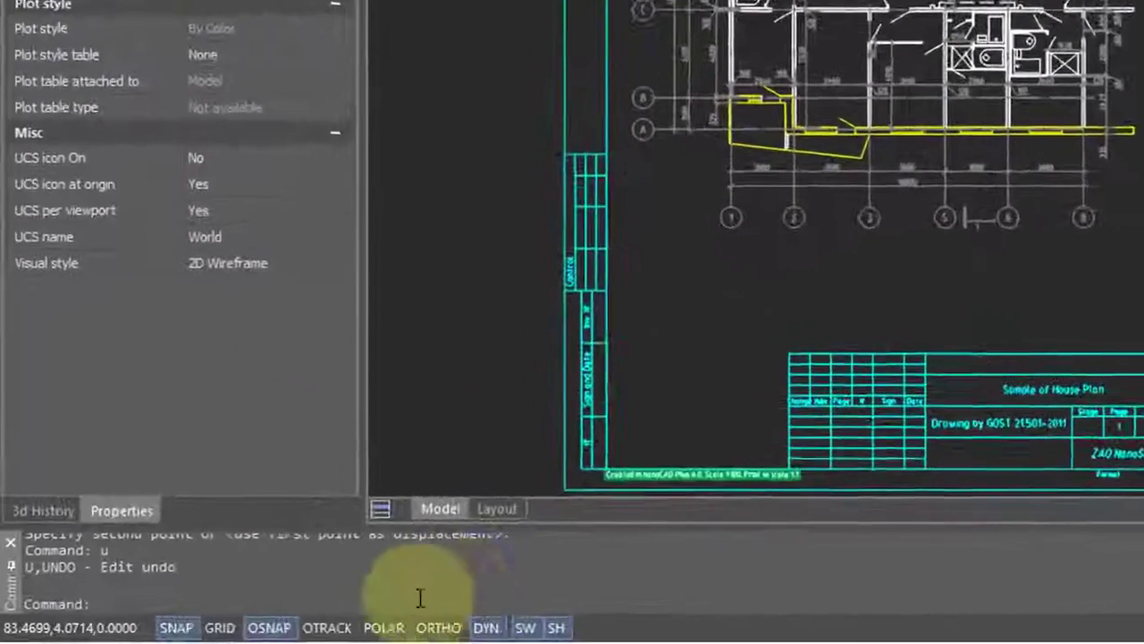
text(select)
key(Return)
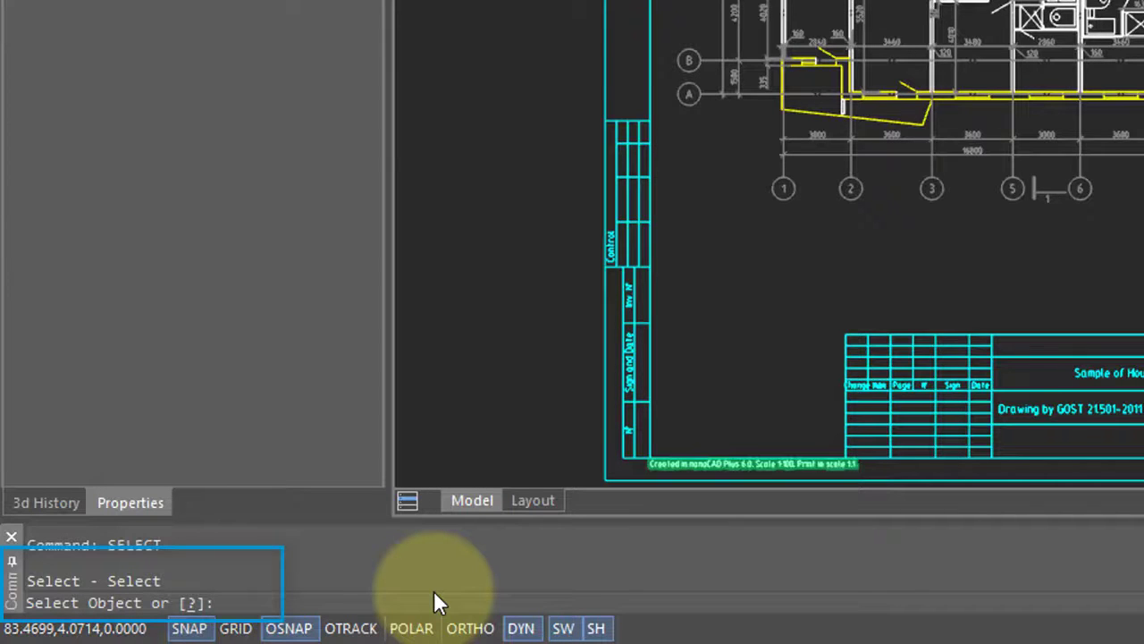
text(g)
key(Return)
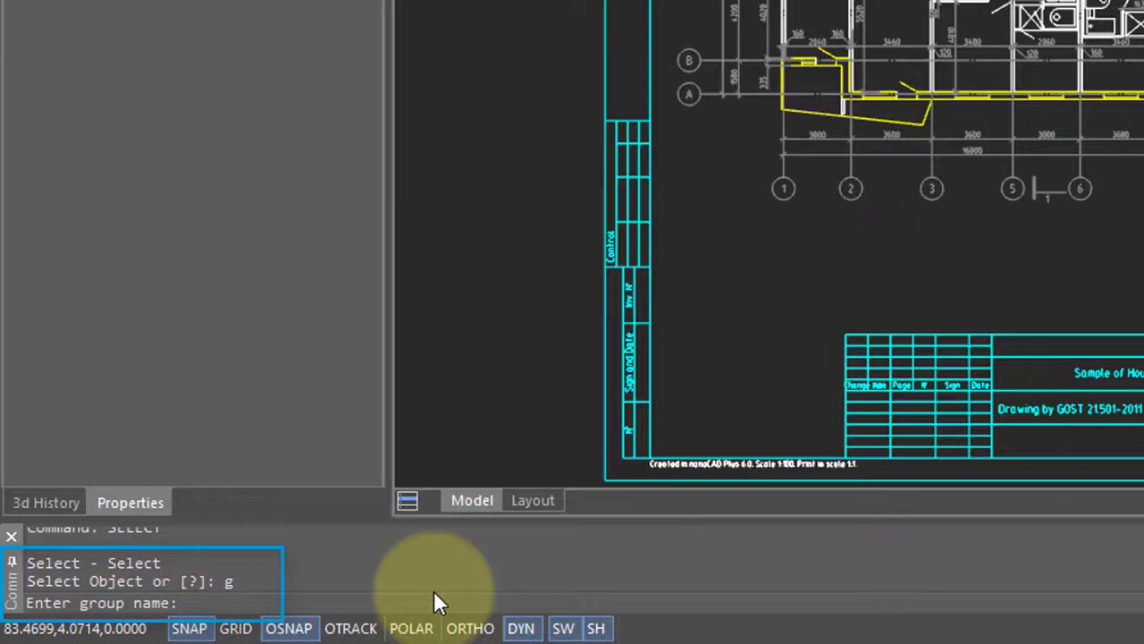
text(border)
key(Return)
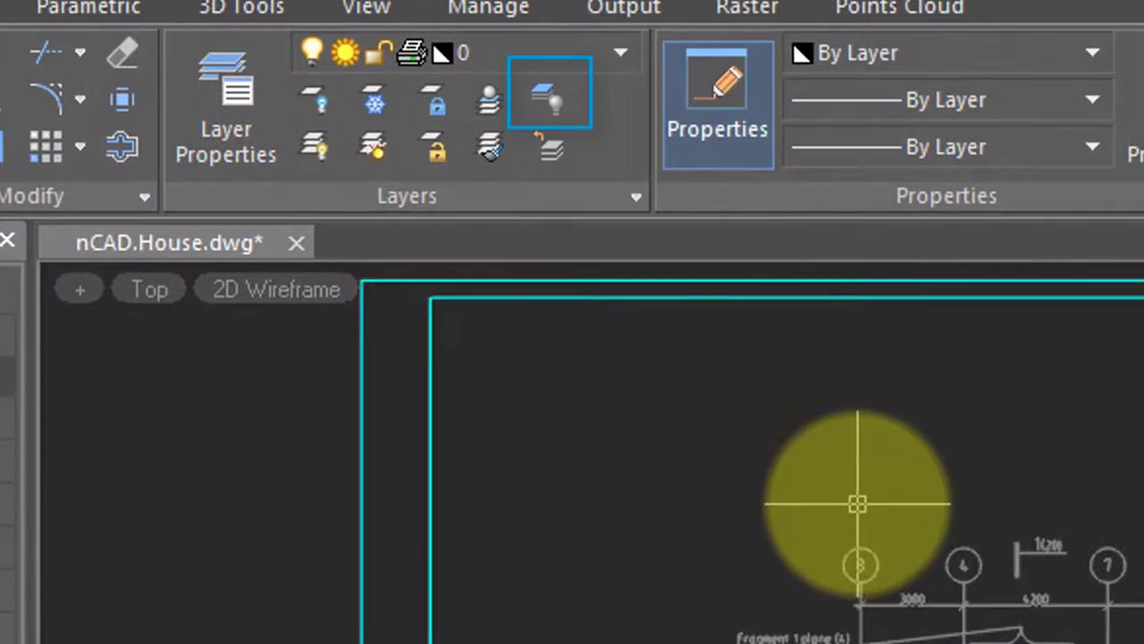
Isolate the Dimensions layer by picking the dimension above the plan between axes 7 and 8
click(551, 91)
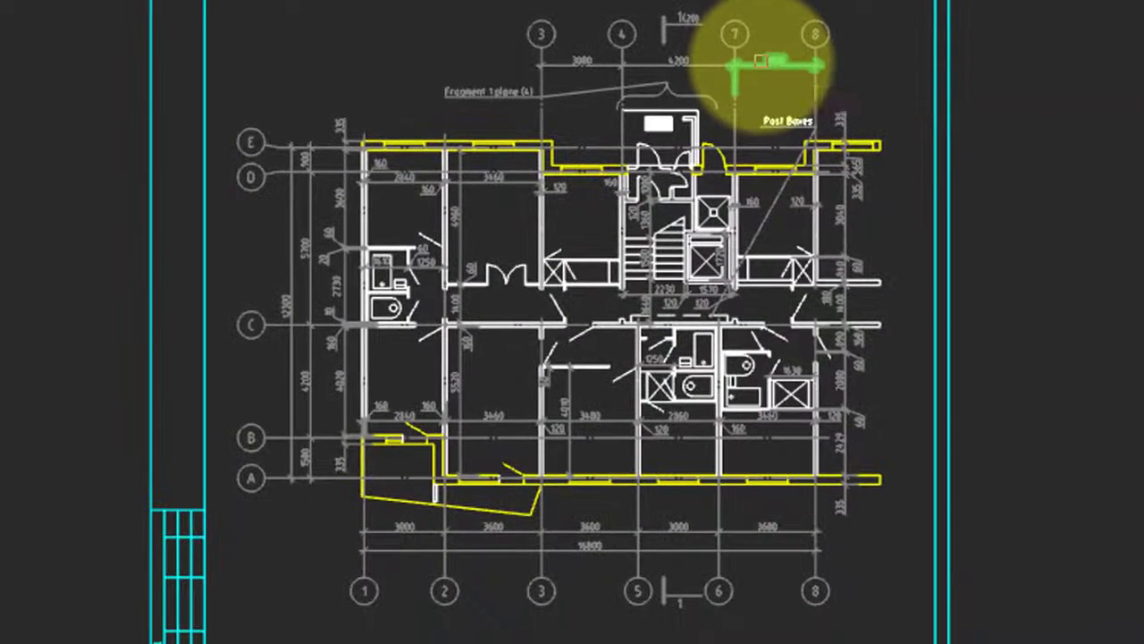
click(761, 60)
key(Return)
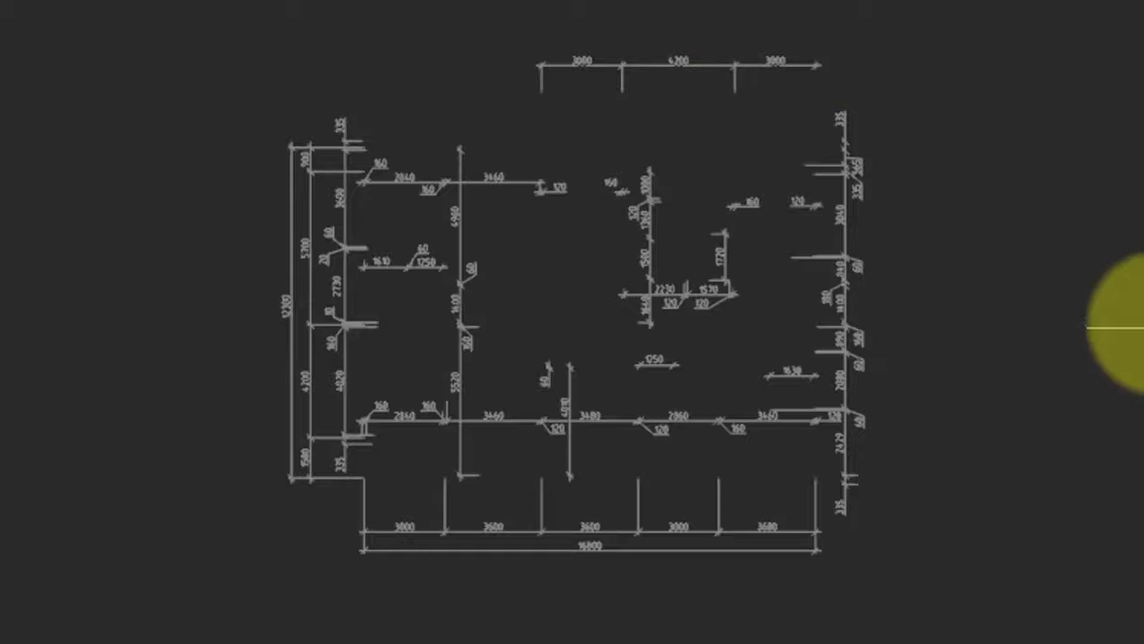
Create a selectable group named Dims containing all the isolated dimensions
text(g)
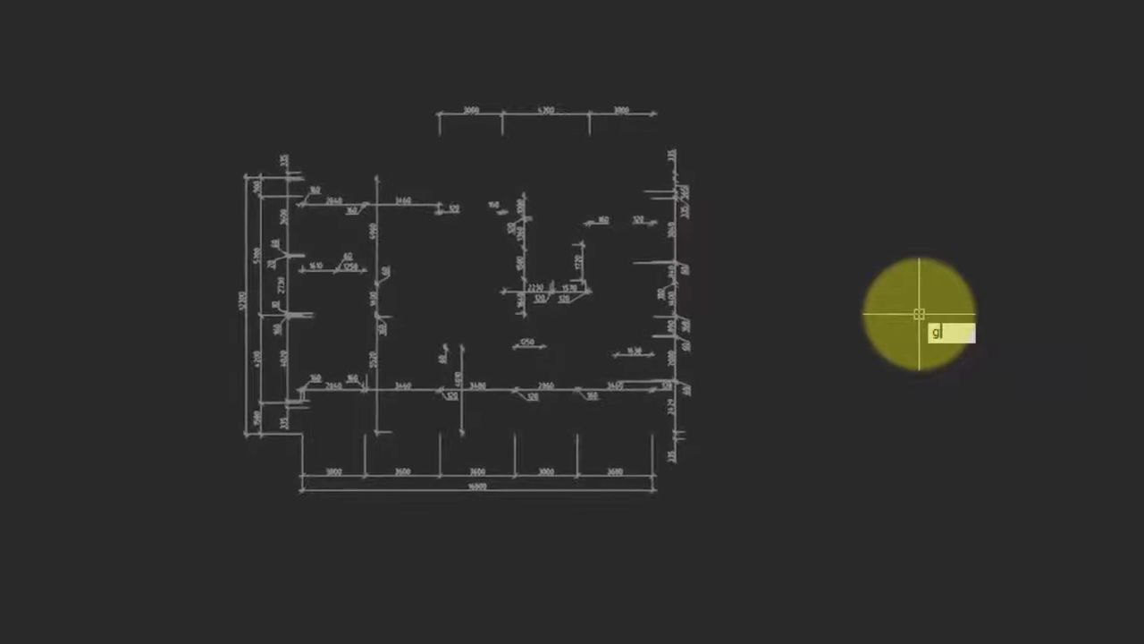
text(roup)
key(Return)
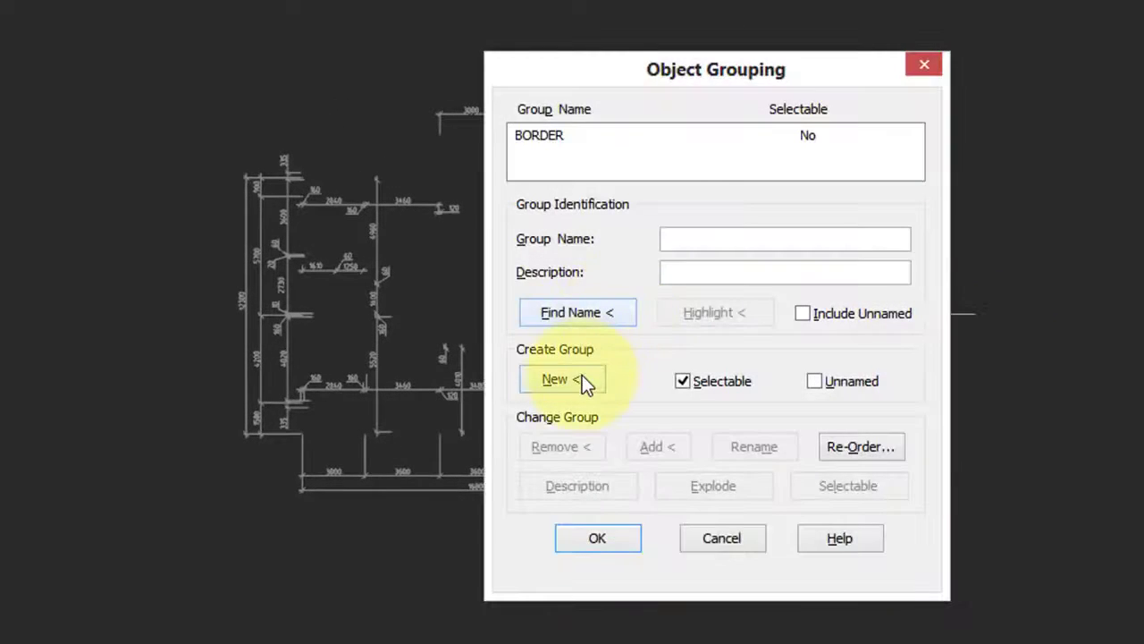
click(581, 377)
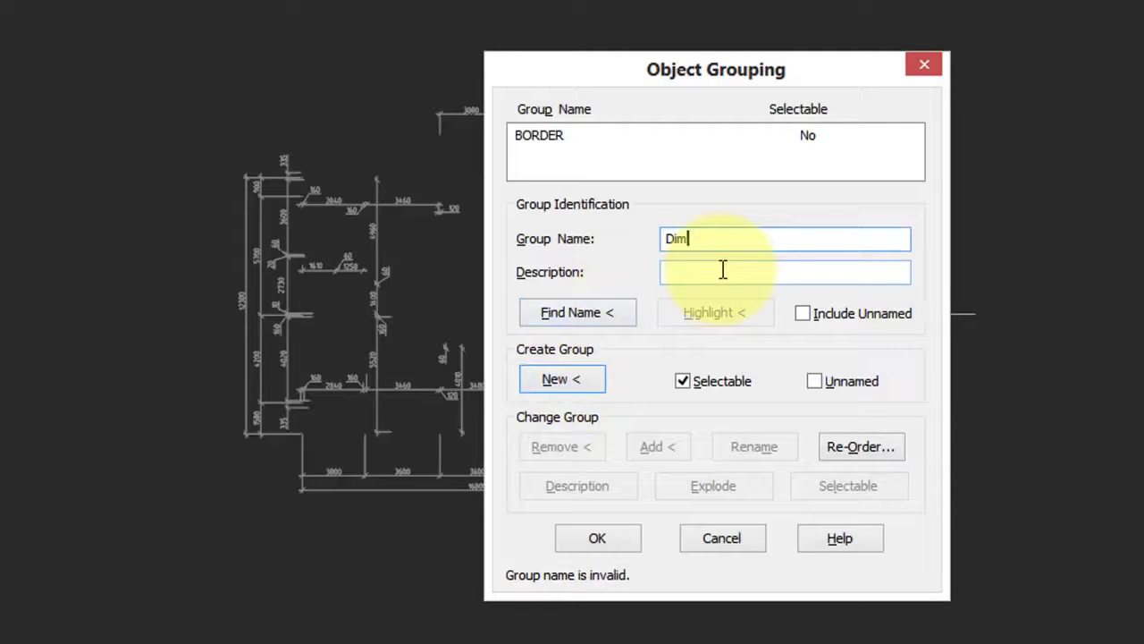
click(587, 379)
click(752, 63)
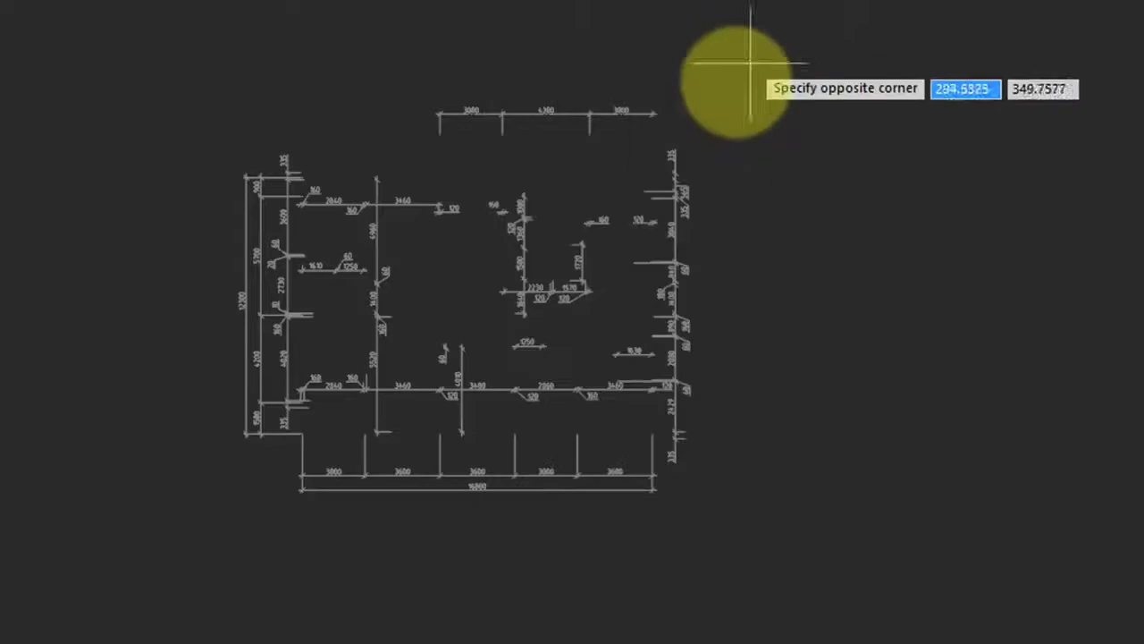
click(207, 540)
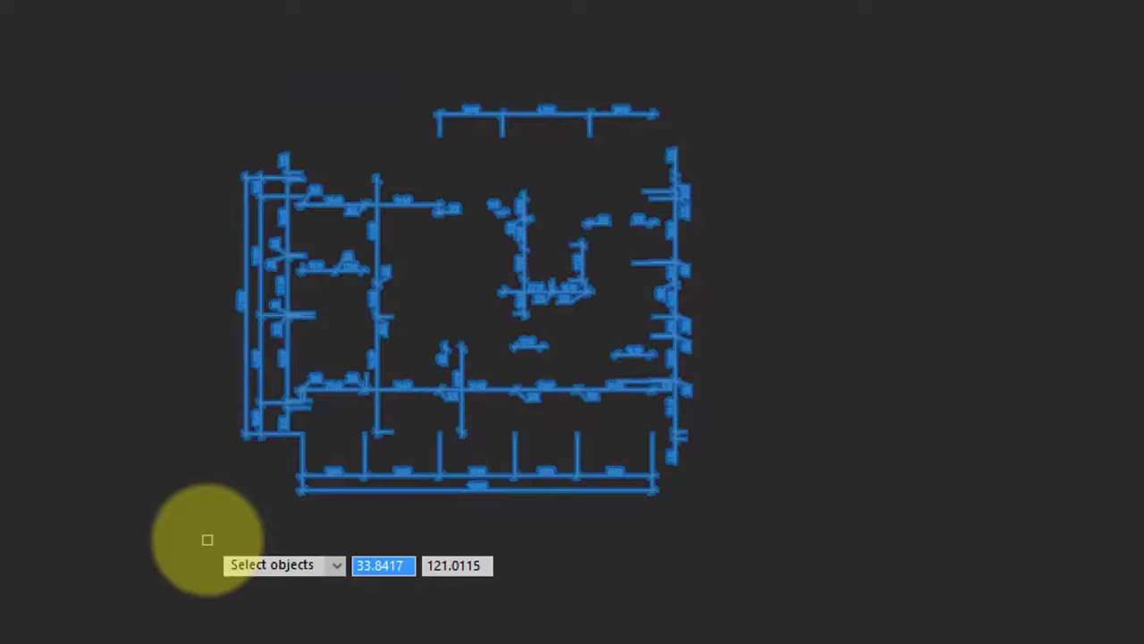
key(Return)
click(614, 543)
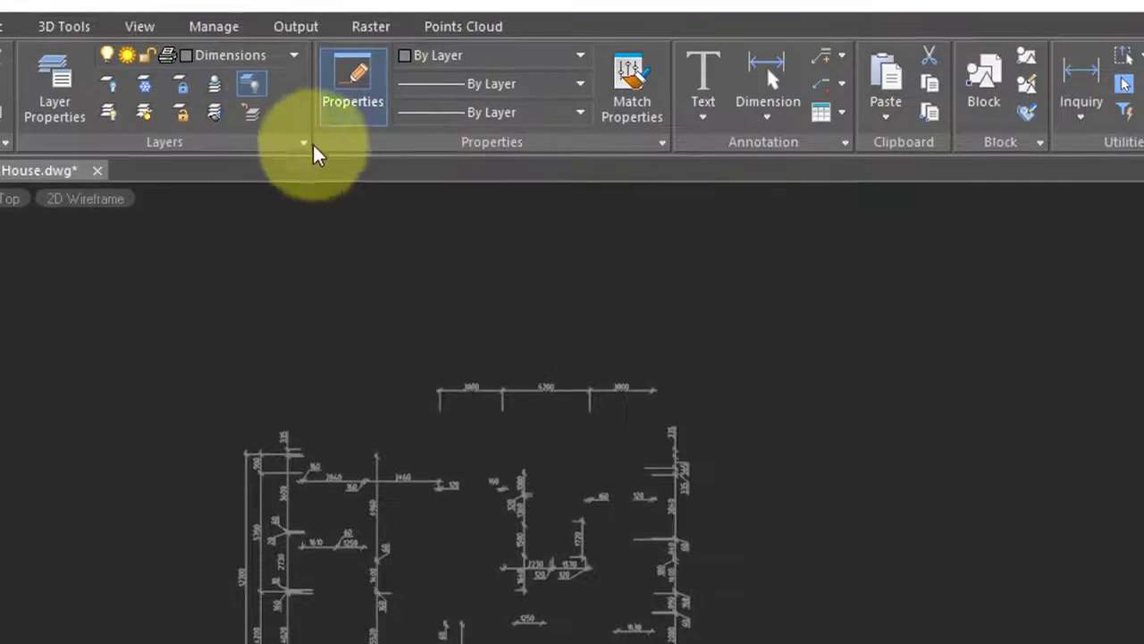
Bring back the hidden layers, test the dimension group by selecting one of its dimensions, and clear the selection
click(255, 104)
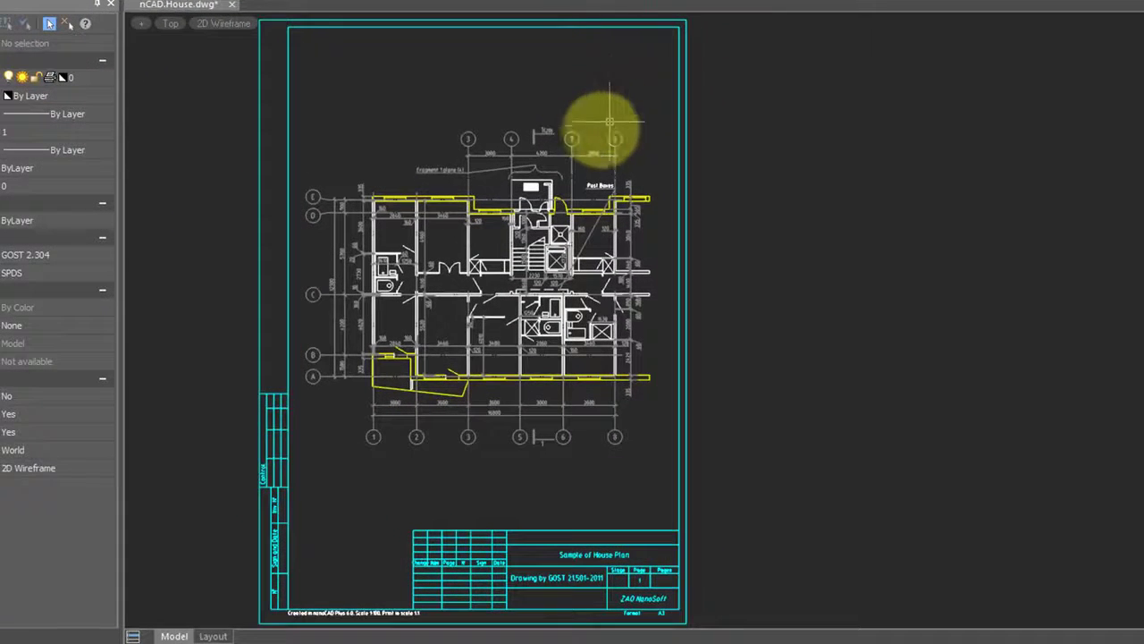
click(594, 154)
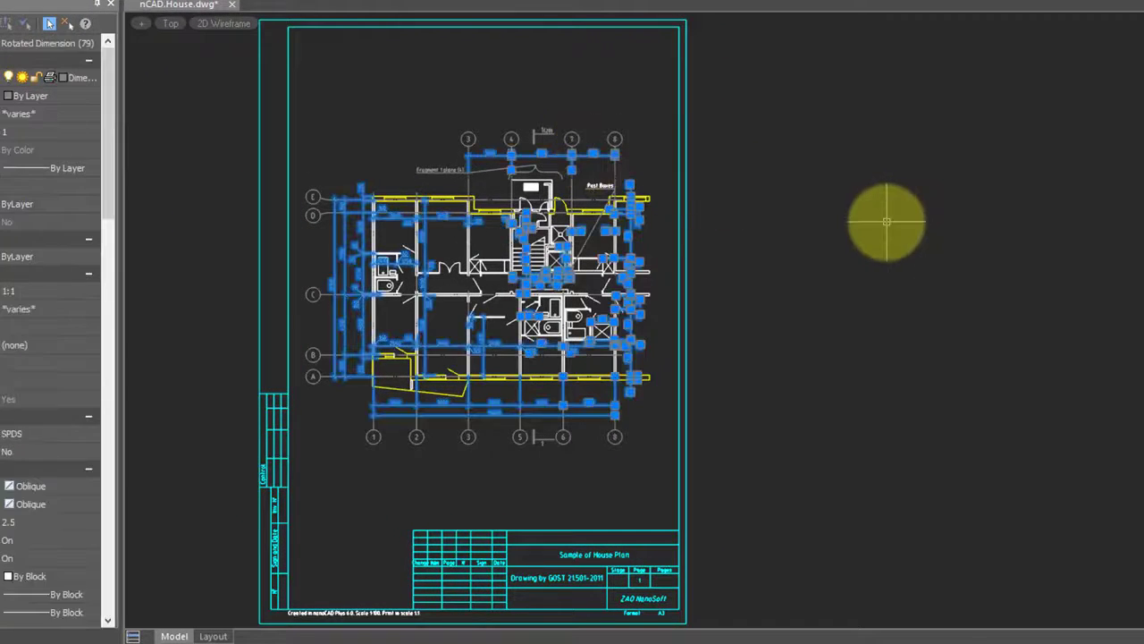
key(Escape)
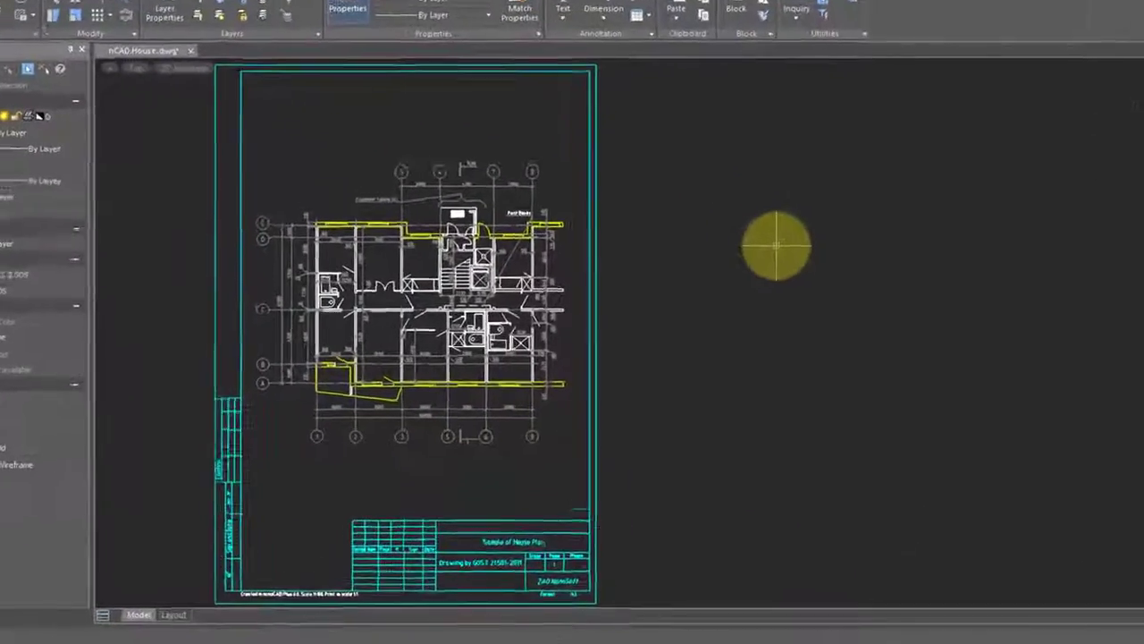
Explode the DIMS group and select the dimension between axes 7 and 8 to test it as a single object
text(group)
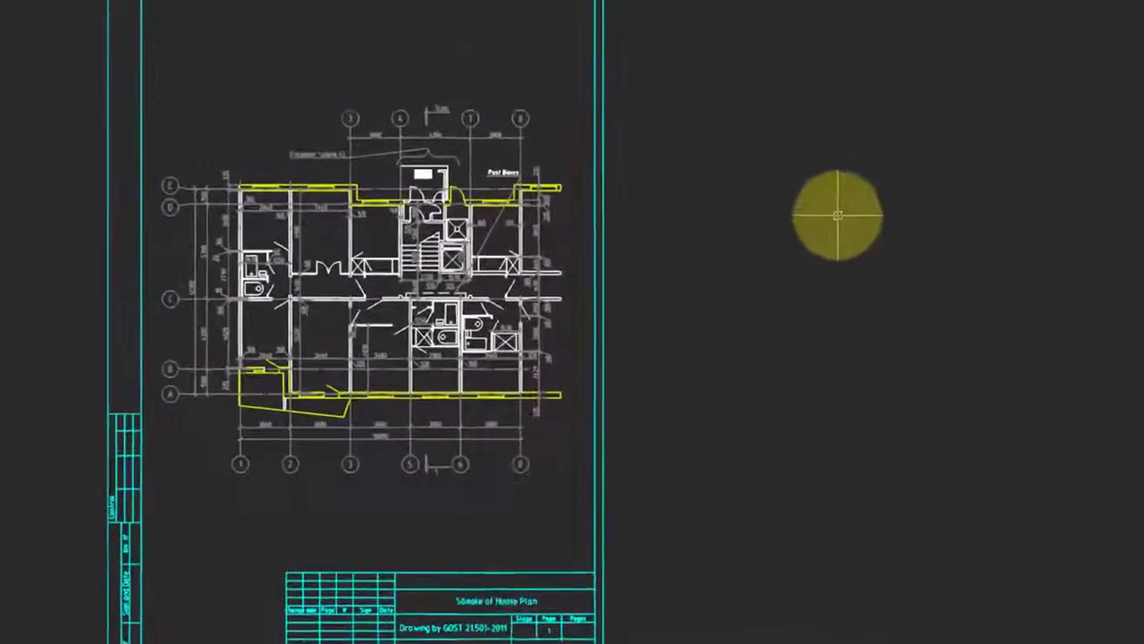
key(Return)
click(436, 145)
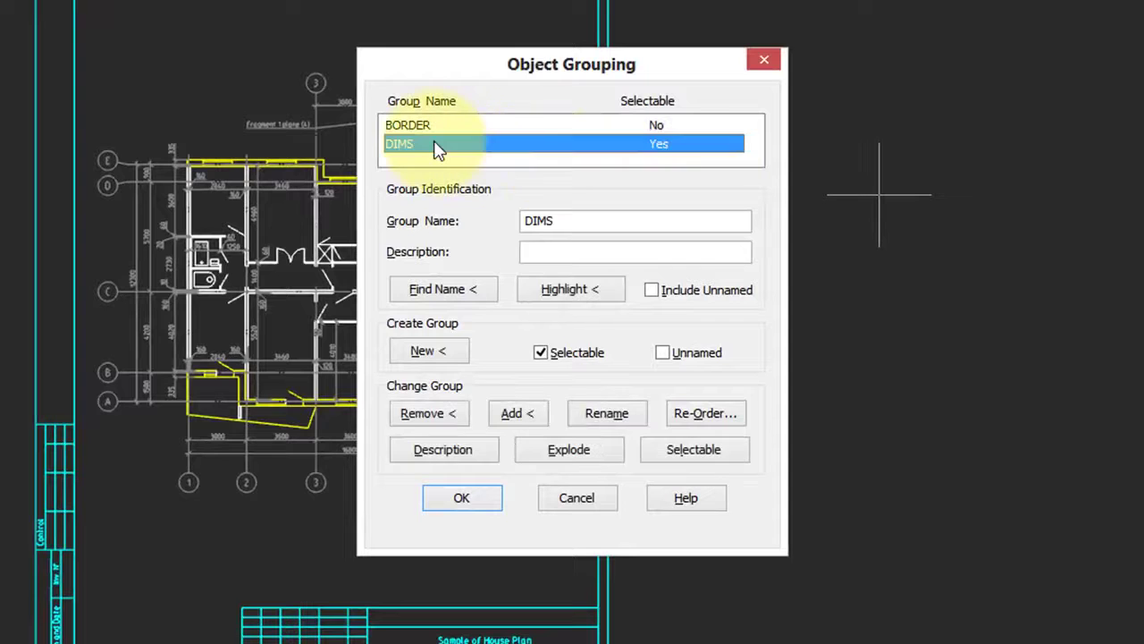
click(594, 456)
click(480, 495)
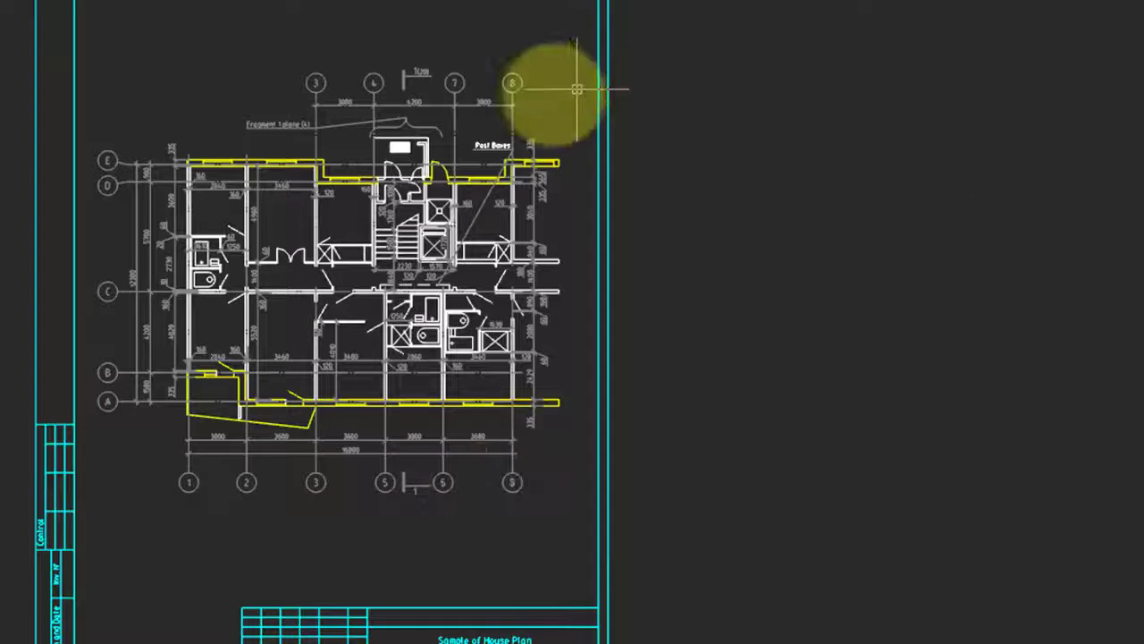
click(498, 107)
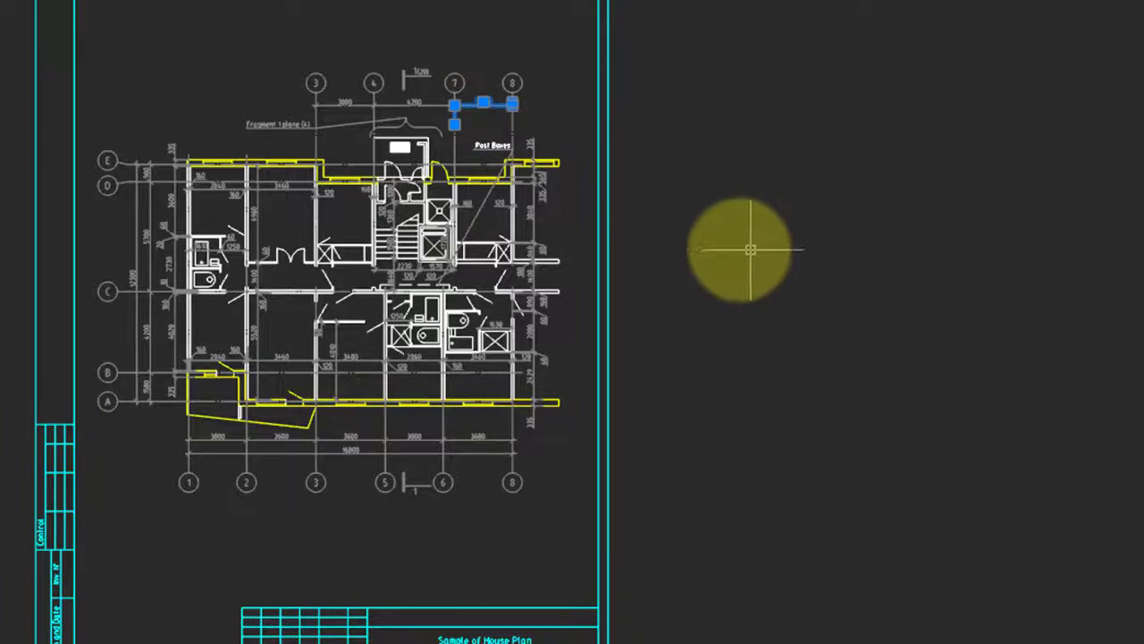